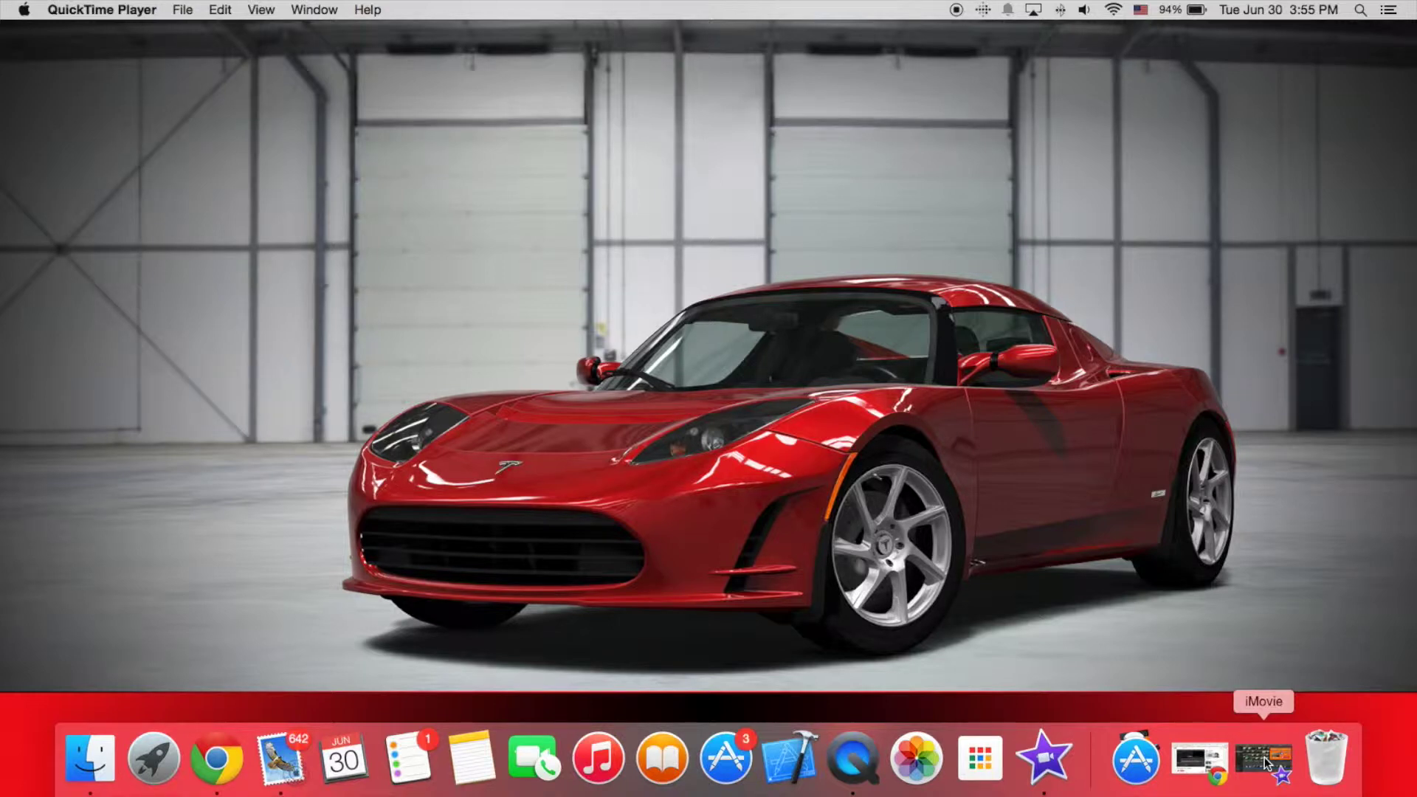
Restore the minimized iMovie window and select the long game footage clip
click(1266, 762)
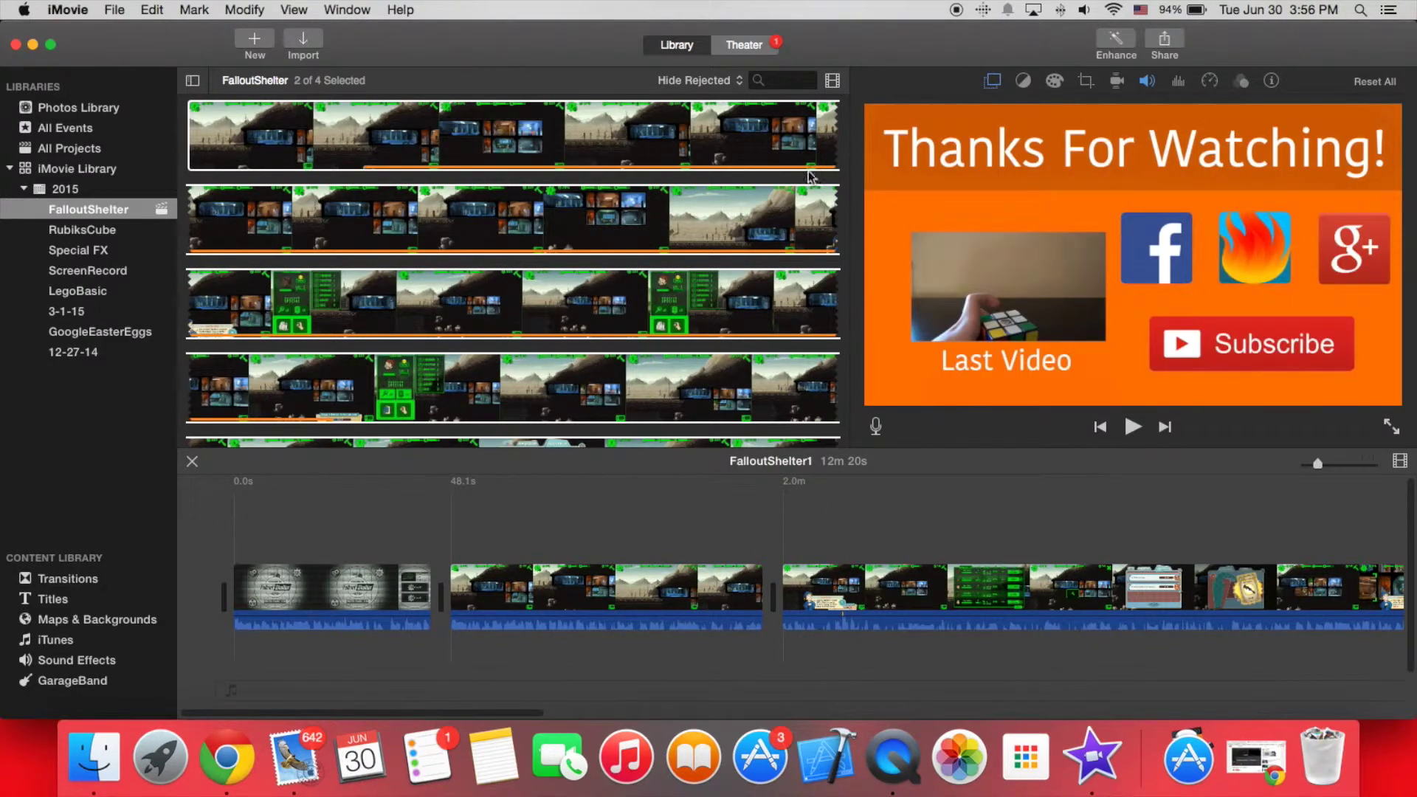
click(751, 166)
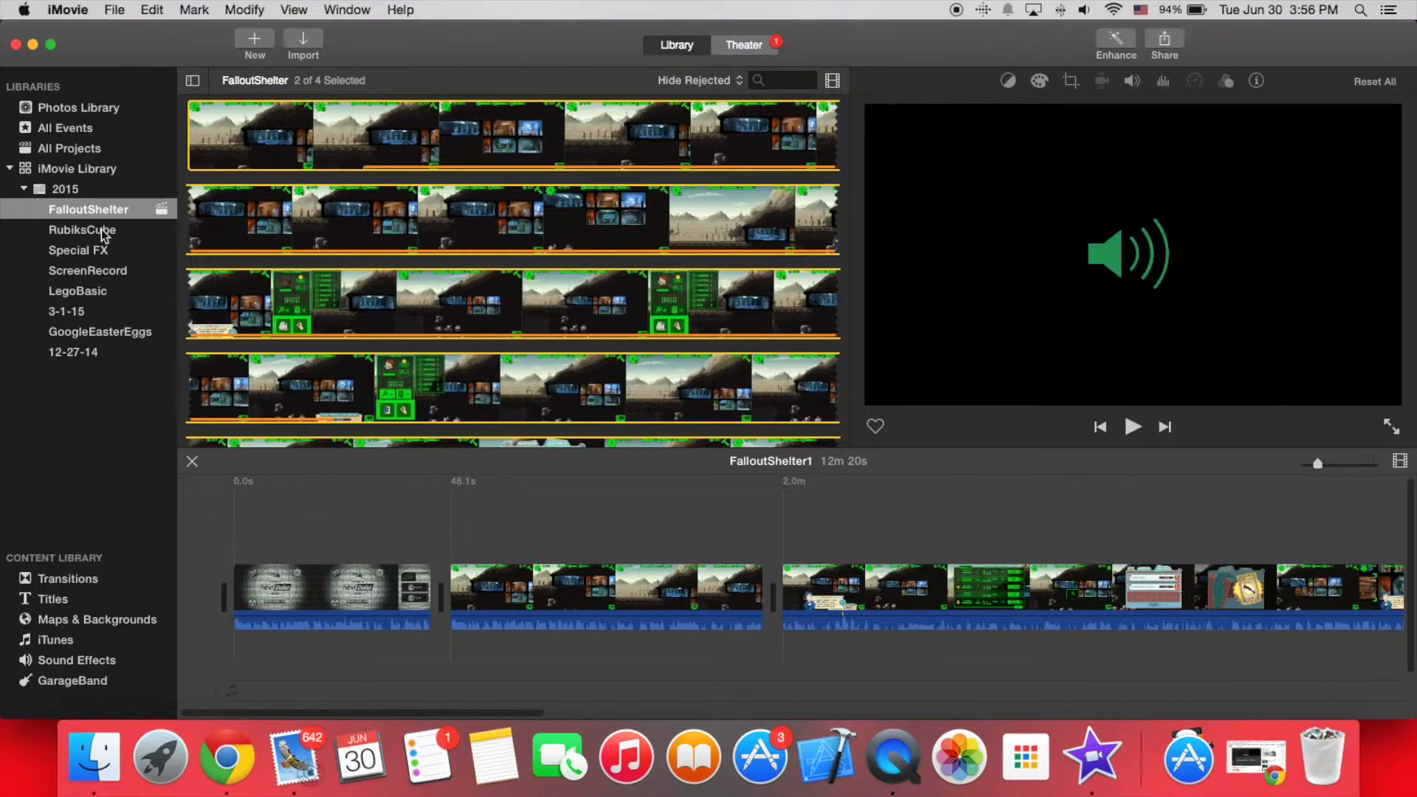
click(102, 231)
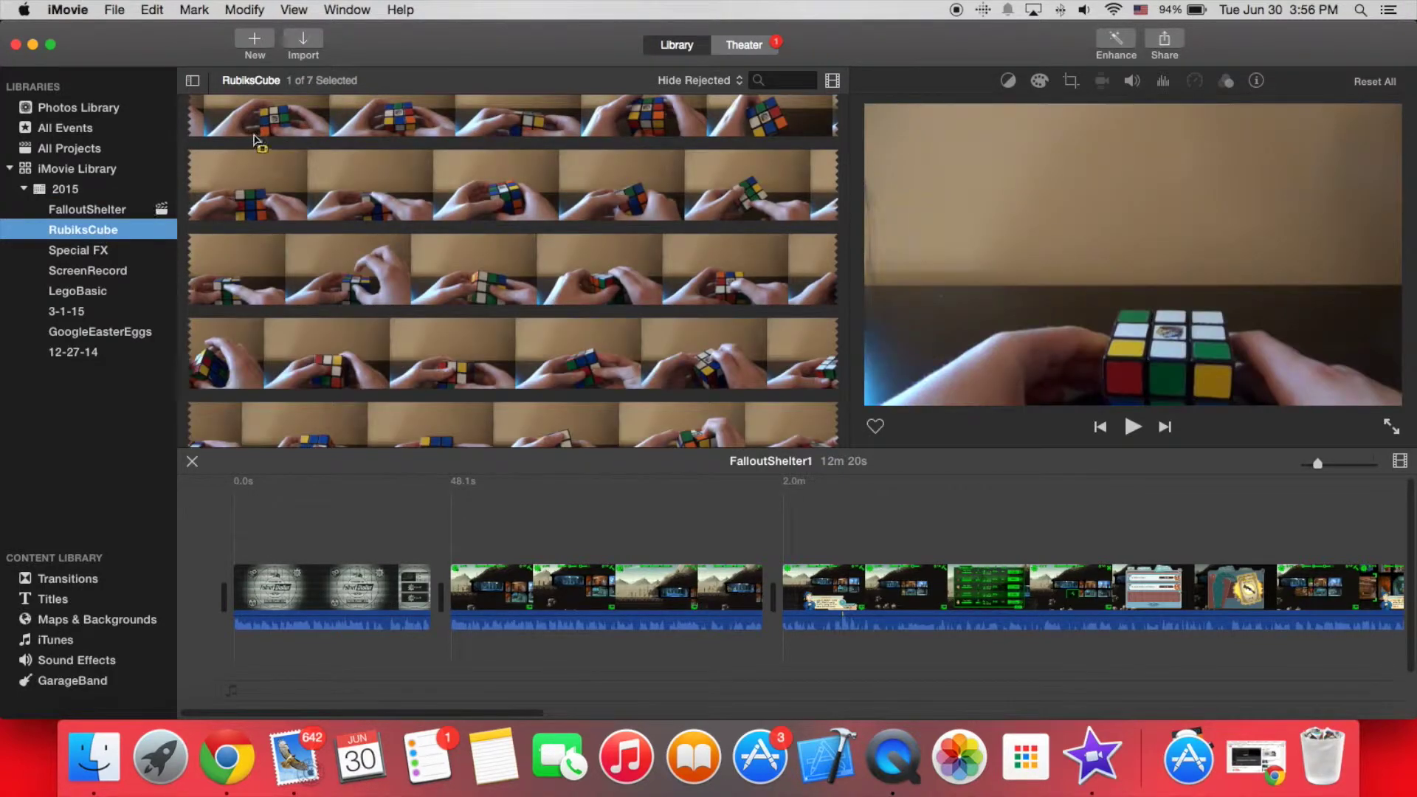
scroll(373, 152, up, 5)
scroll(337, 162, up, 5)
scroll(336, 164, up, 5)
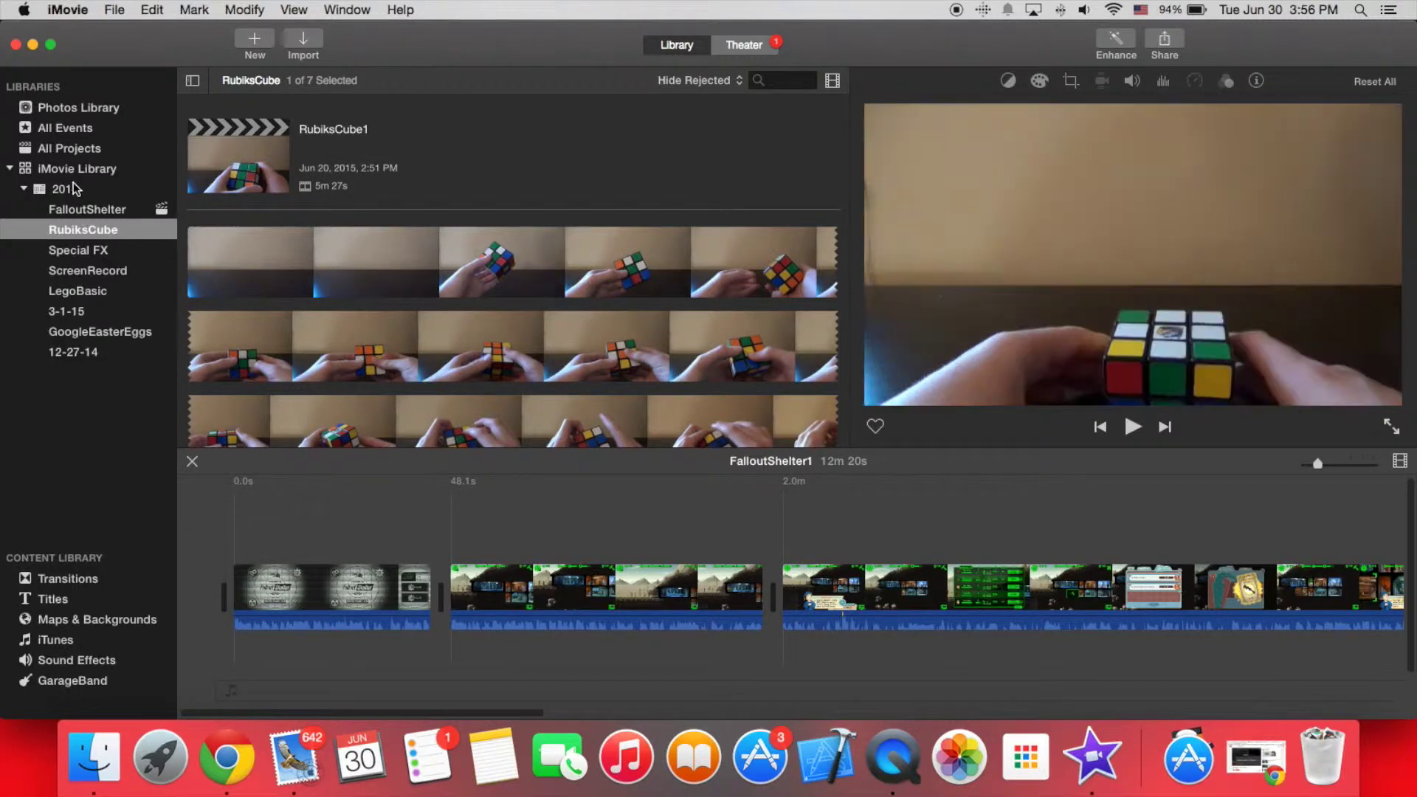
click(102, 212)
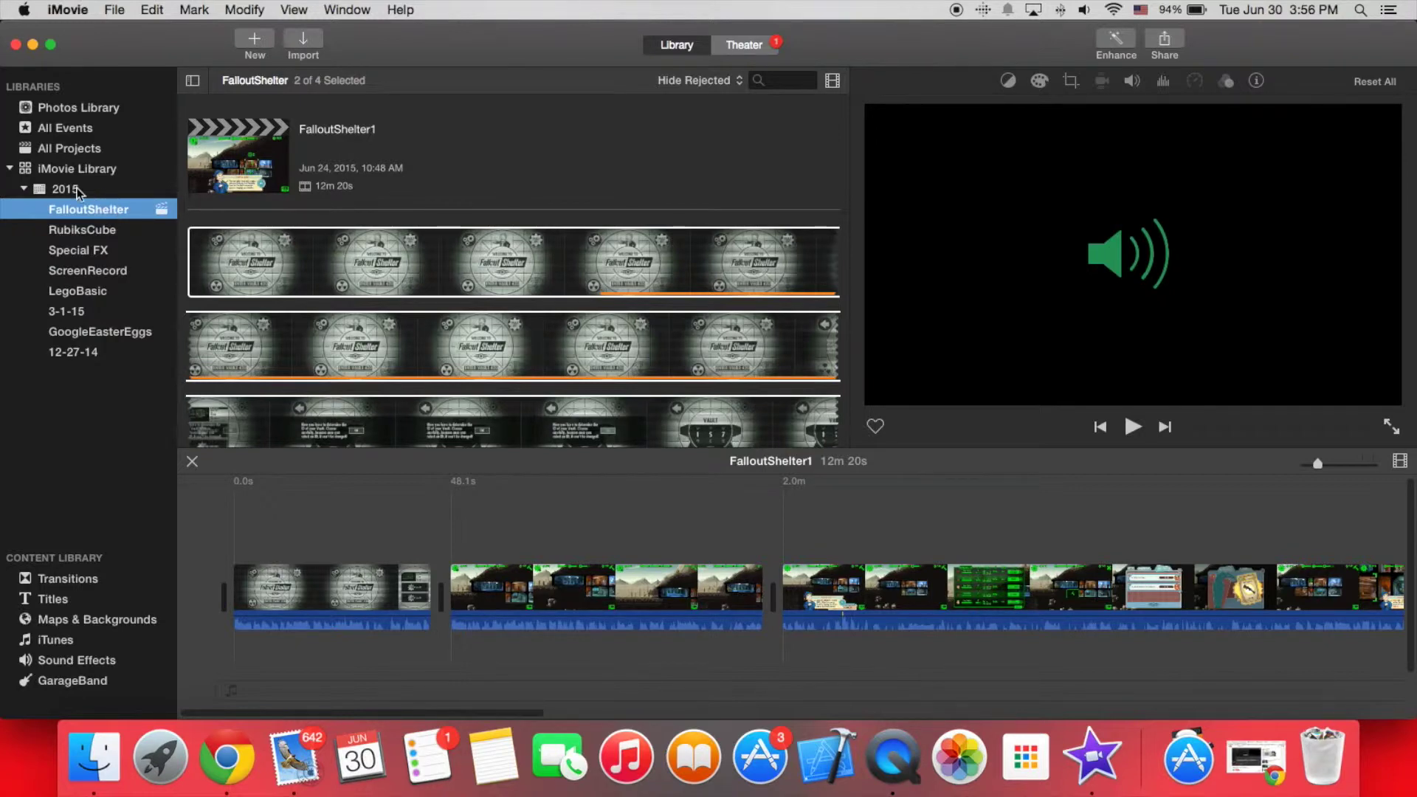
click(116, 10)
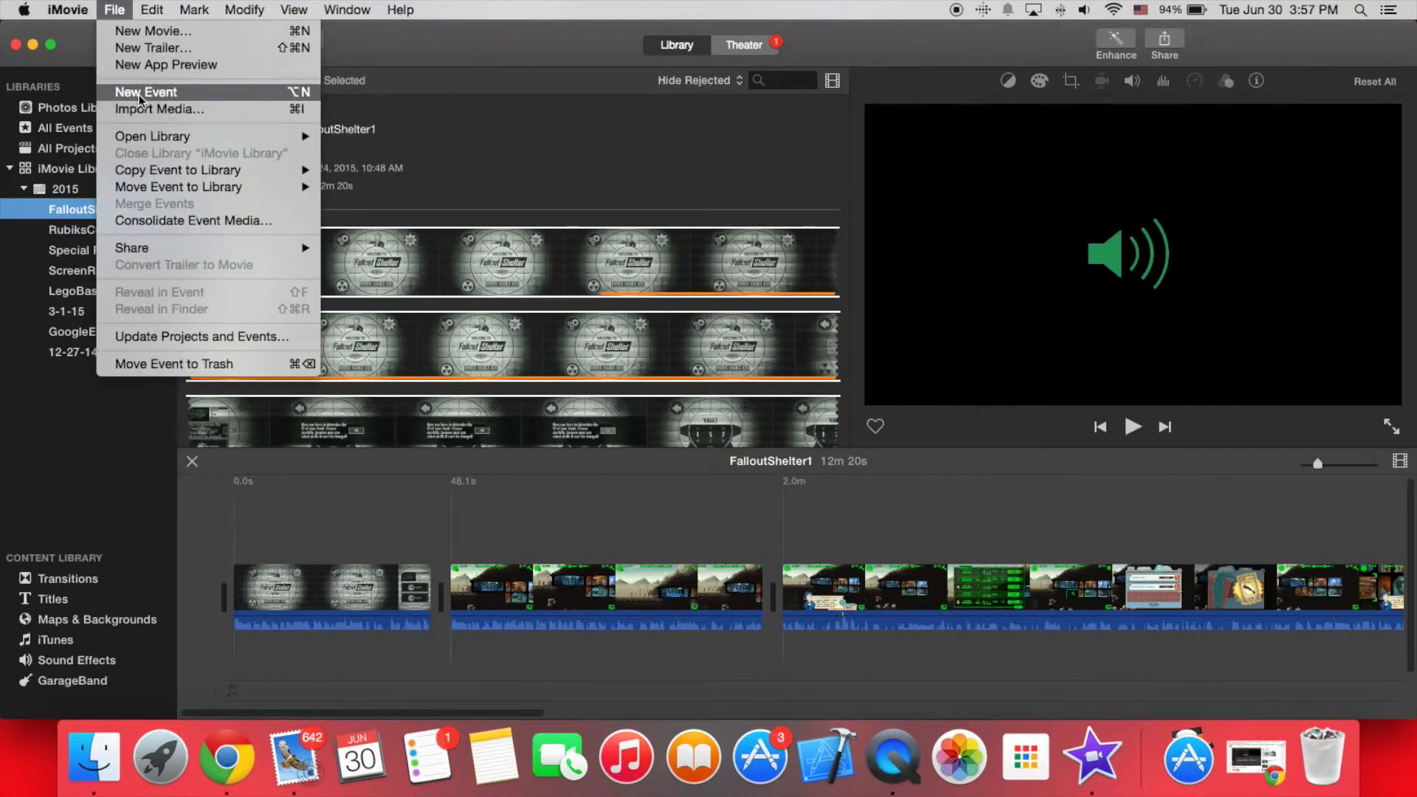
Create a new event in the 2015 library named 'Test'
click(140, 98)
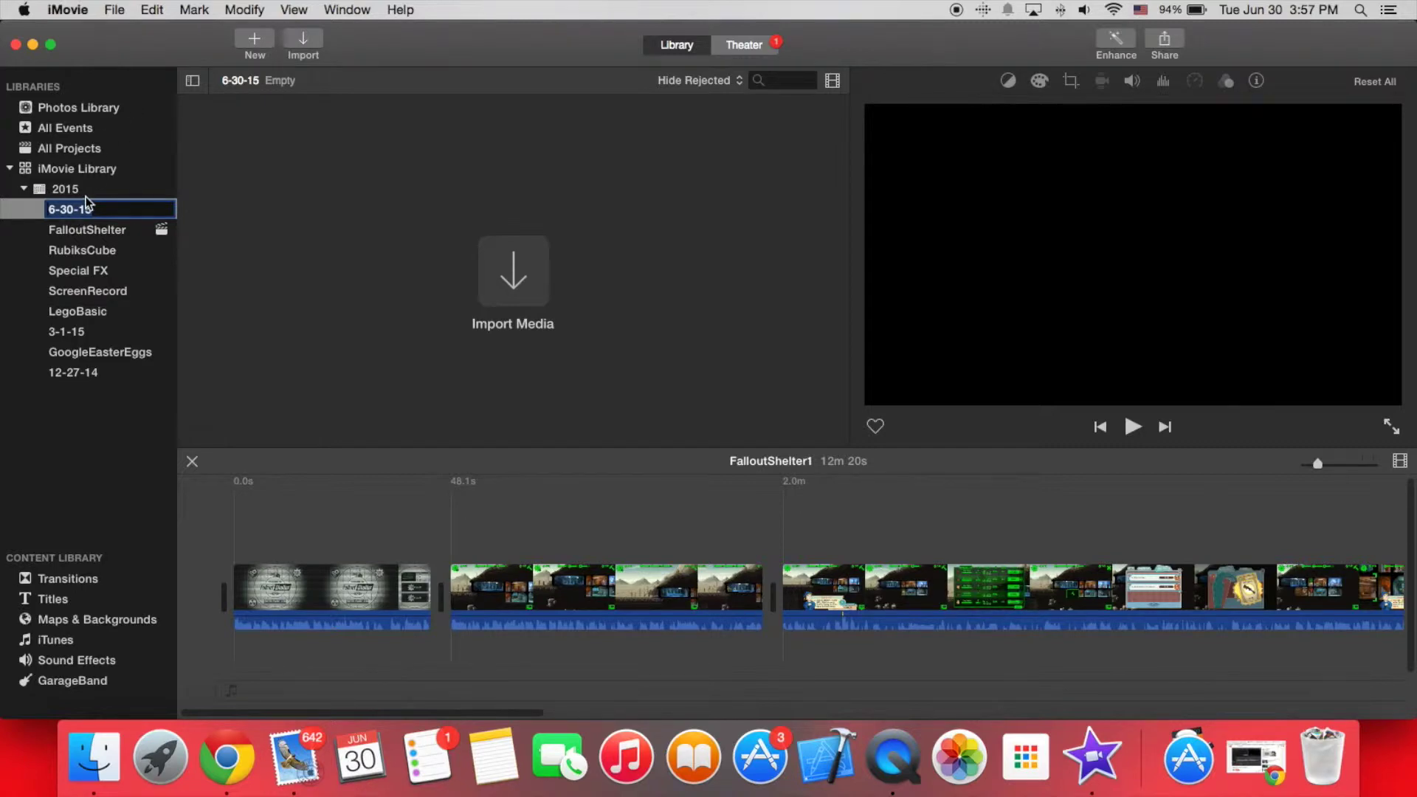
text(Test)
key(Return)
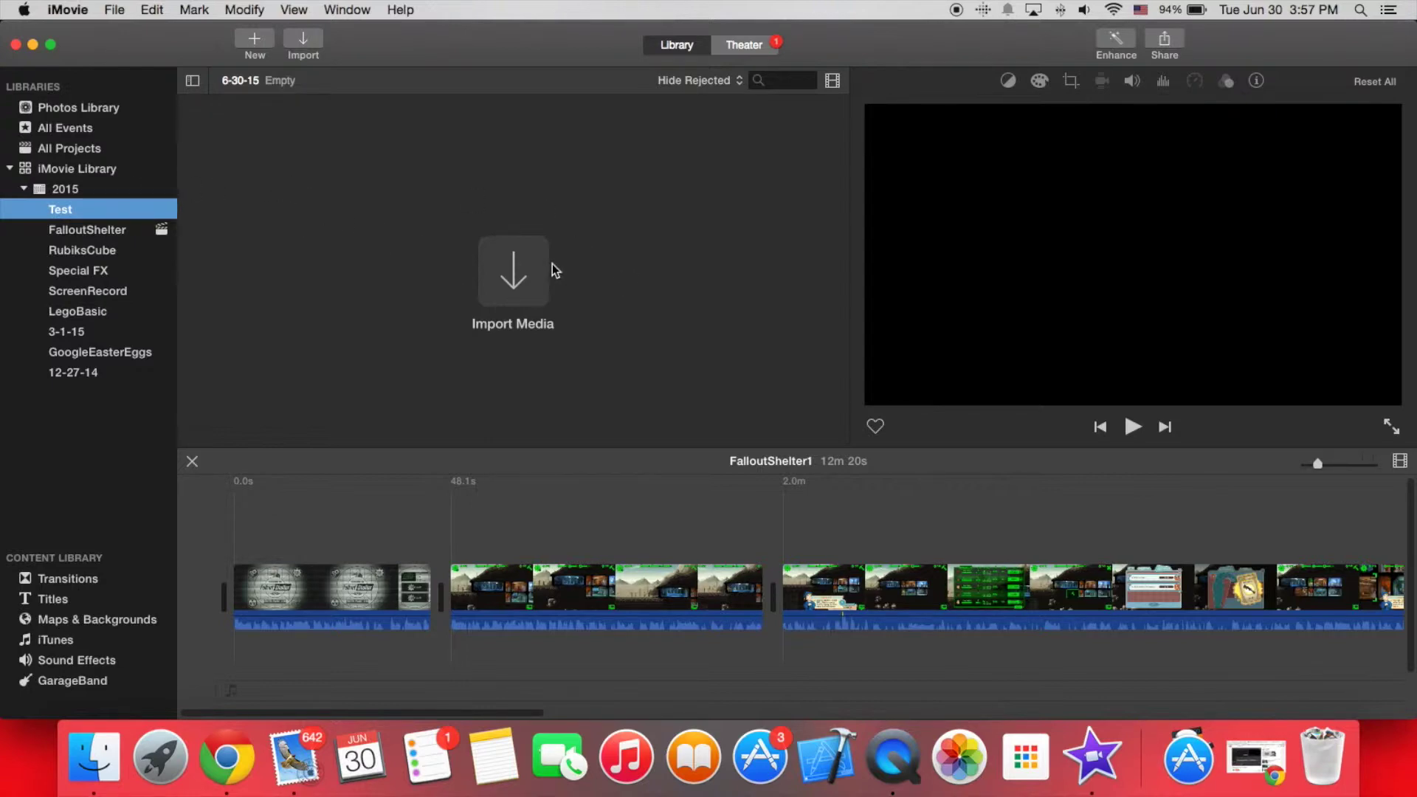
click(507, 266)
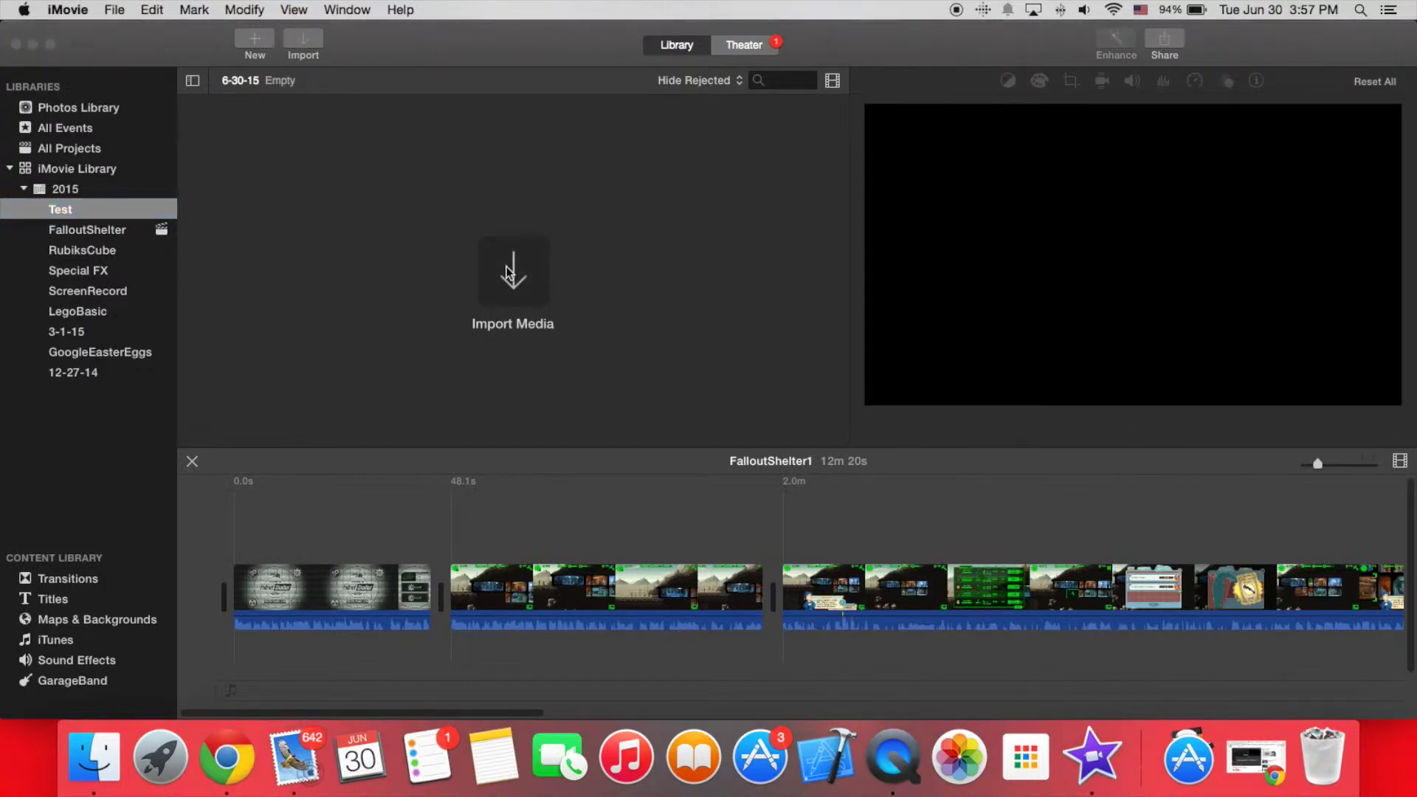
scroll(510, 457, down, 1)
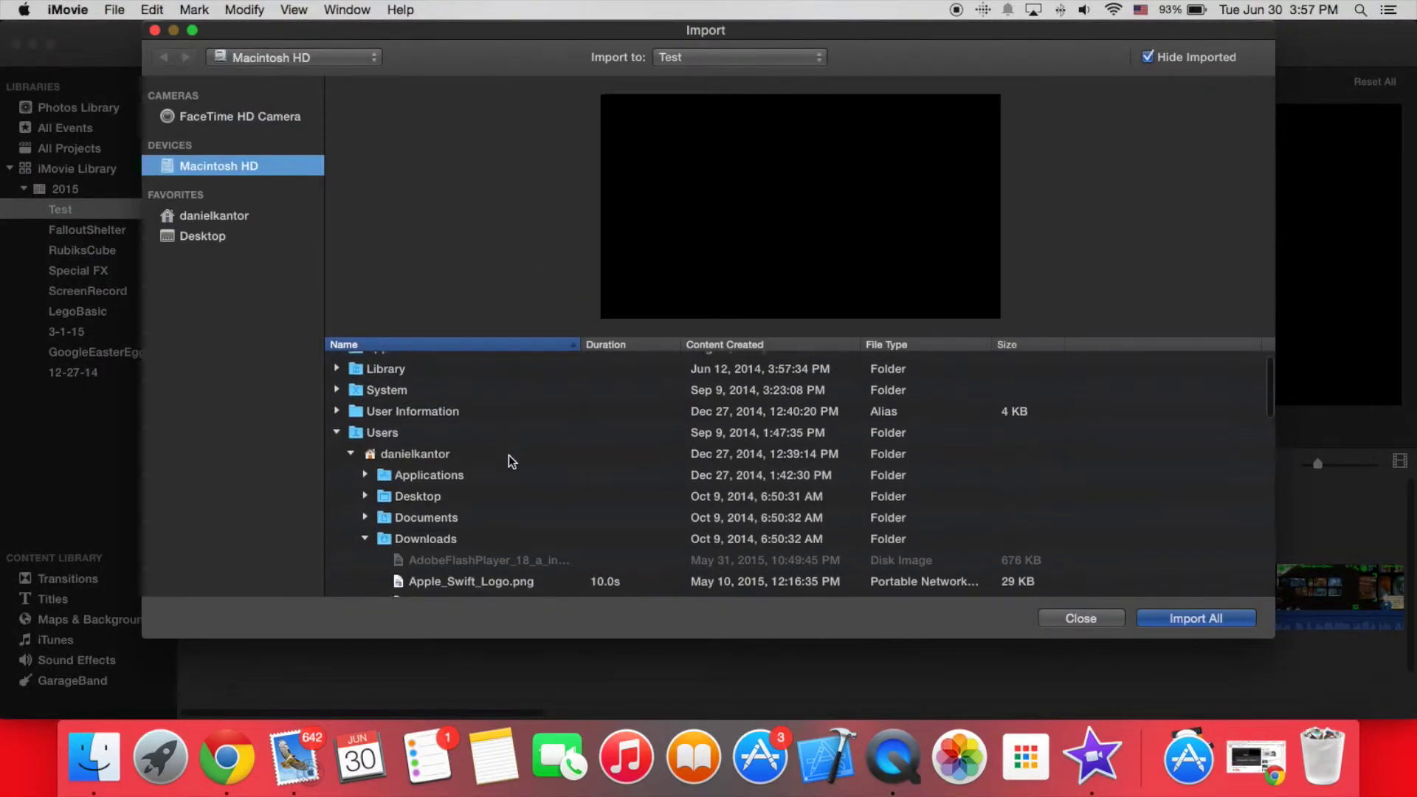
scroll(499, 448, down, 2)
scroll(491, 440, down, 5)
scroll(491, 439, down, 2)
scroll(566, 465, down, 5)
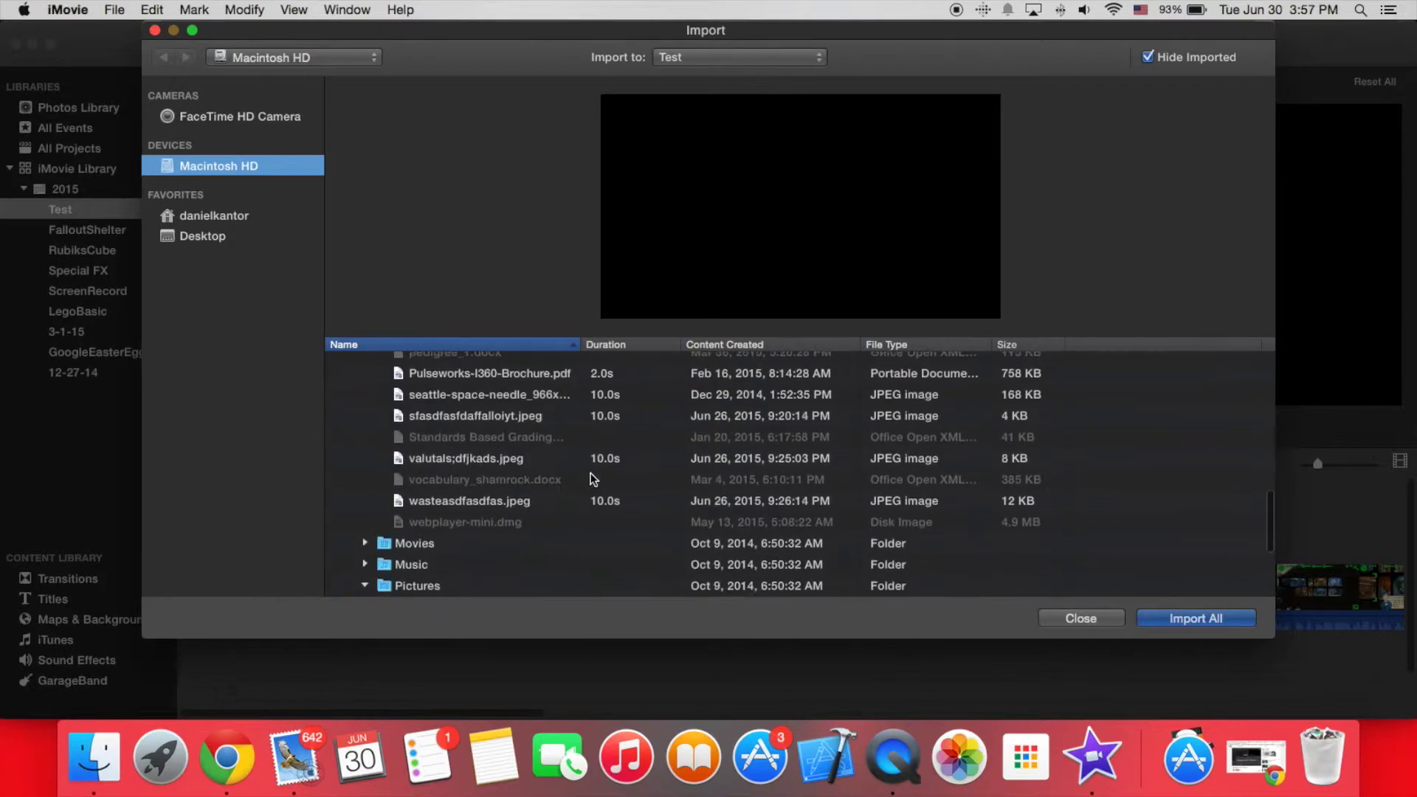
scroll(636, 484, down, 3)
click(1076, 616)
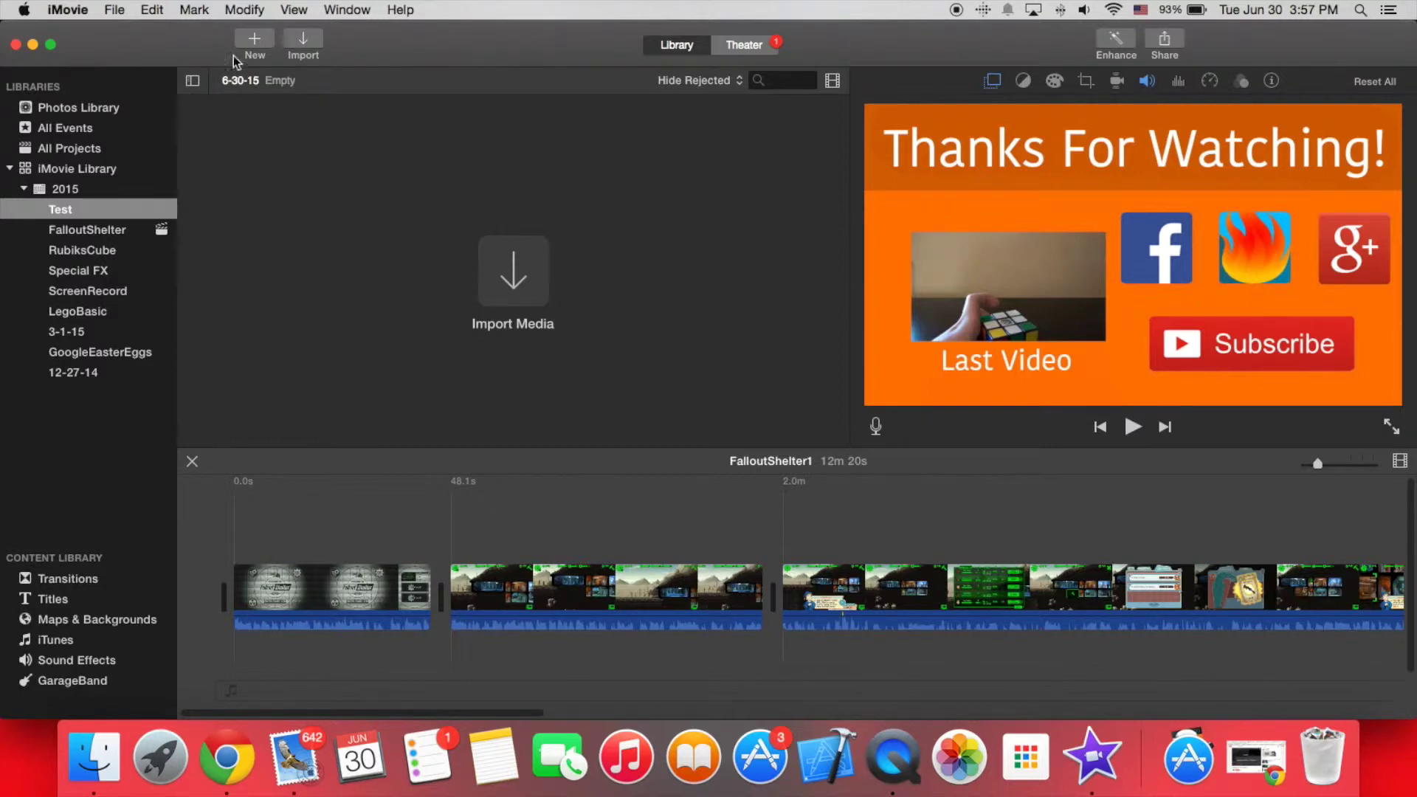
Start a new Movie (not a trailer) with No Theme selected
click(114, 8)
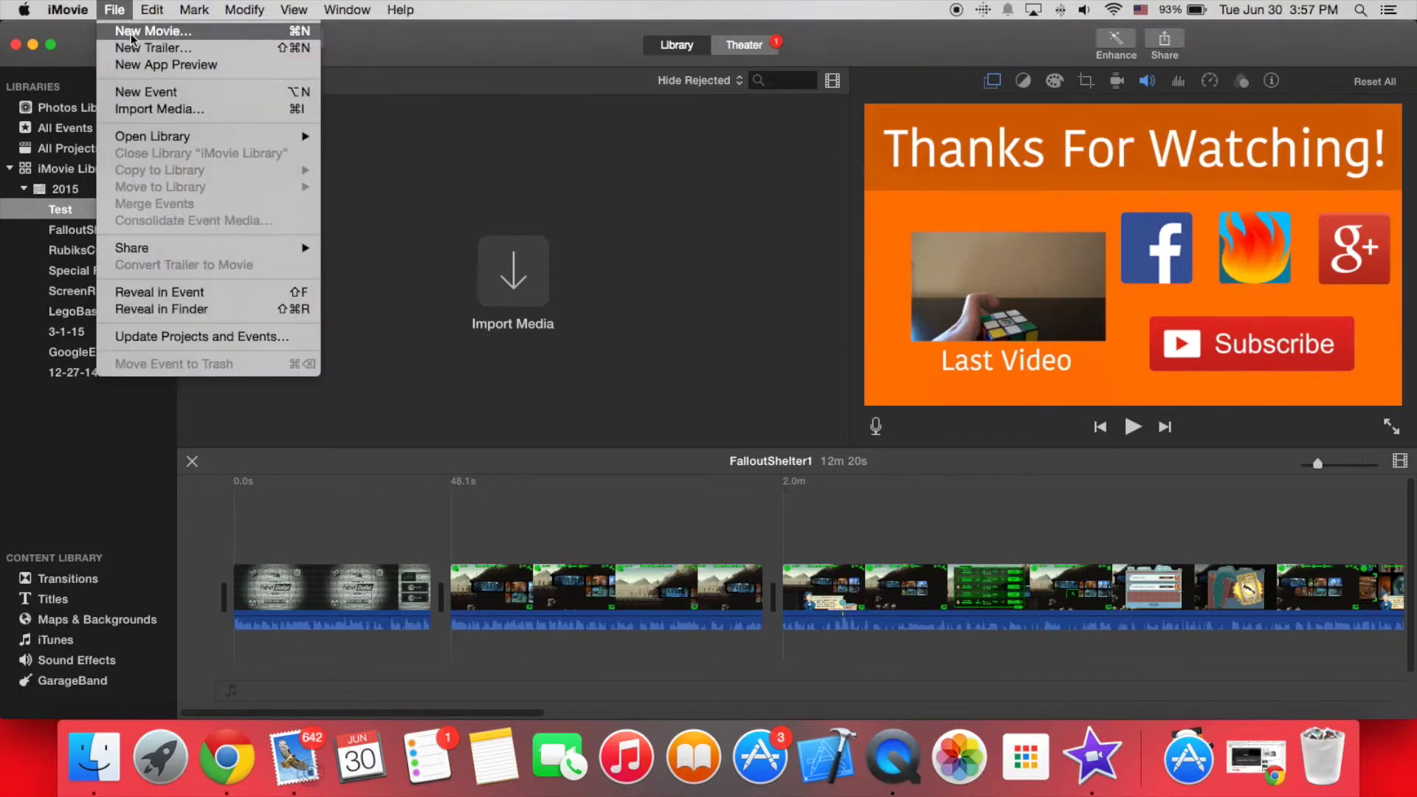
click(132, 34)
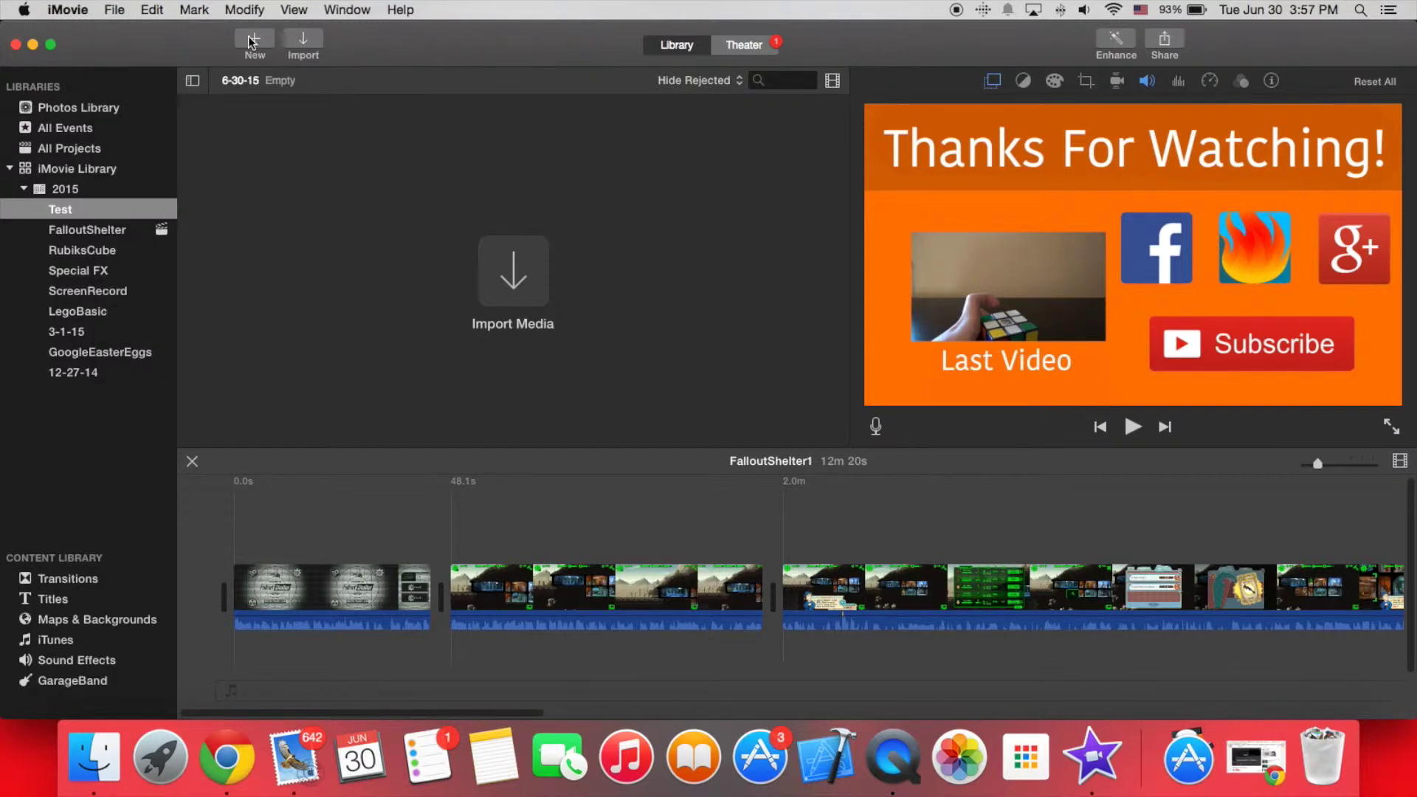
click(254, 42)
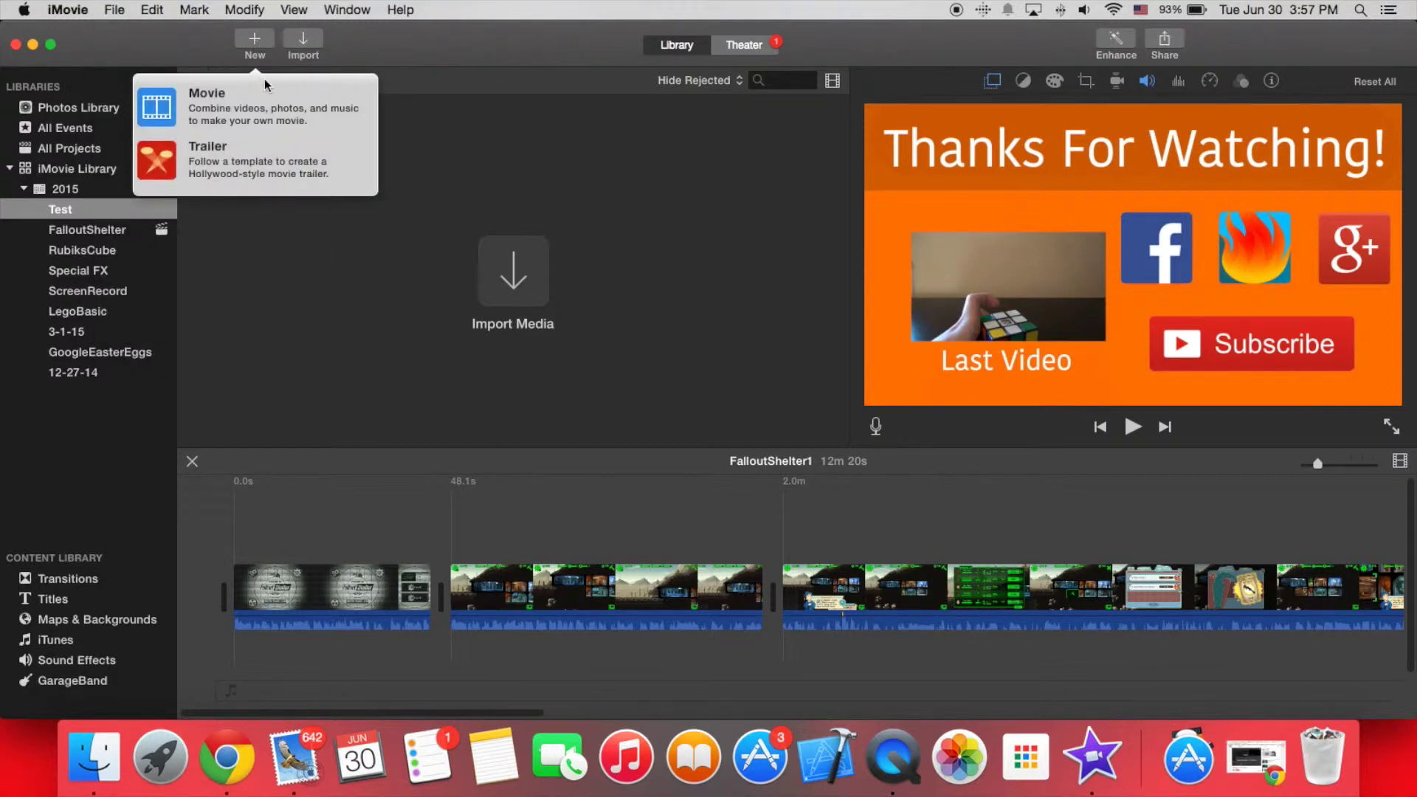
click(227, 107)
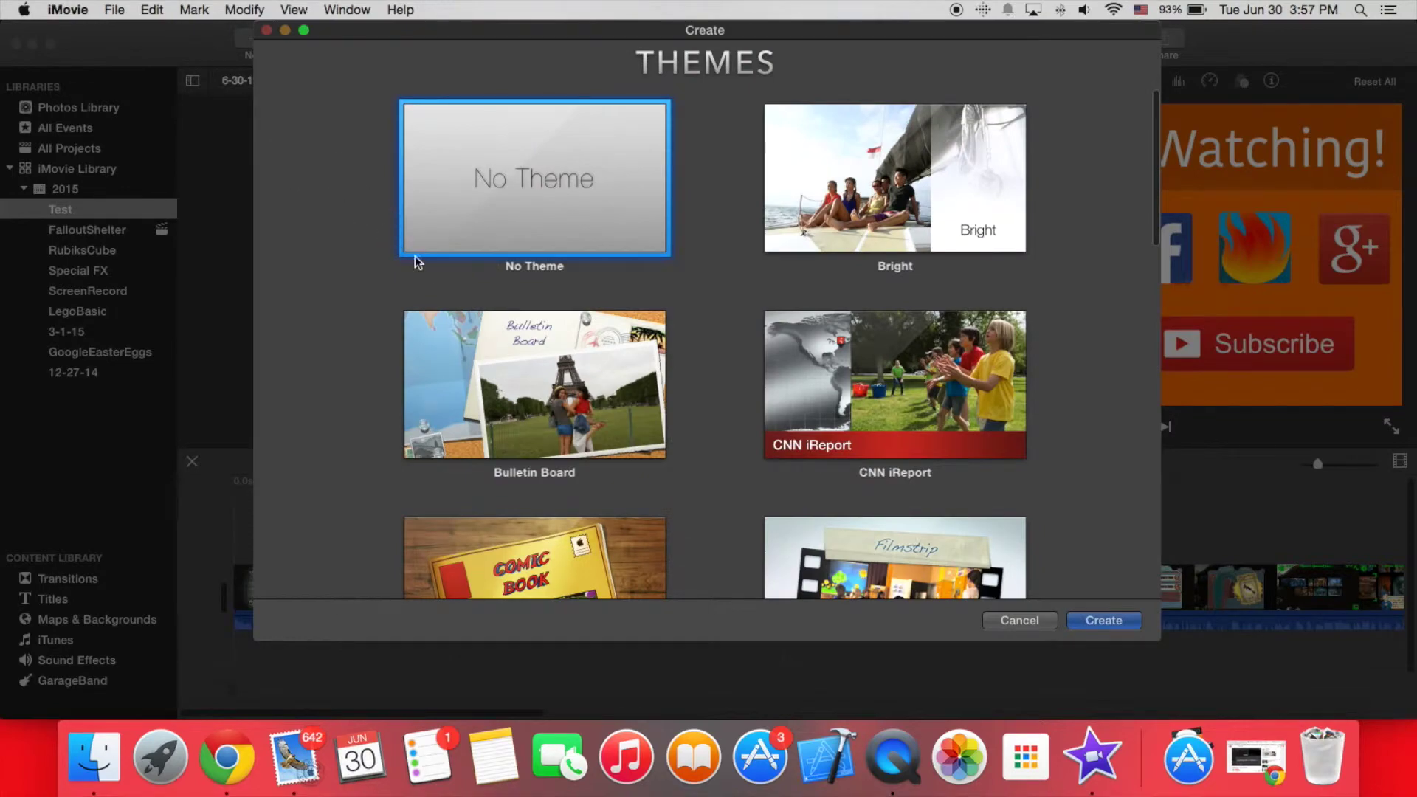
scroll(415, 256, down, 5)
scroll(423, 261, down, 5)
scroll(427, 237, down, 5)
scroll(428, 236, down, 2)
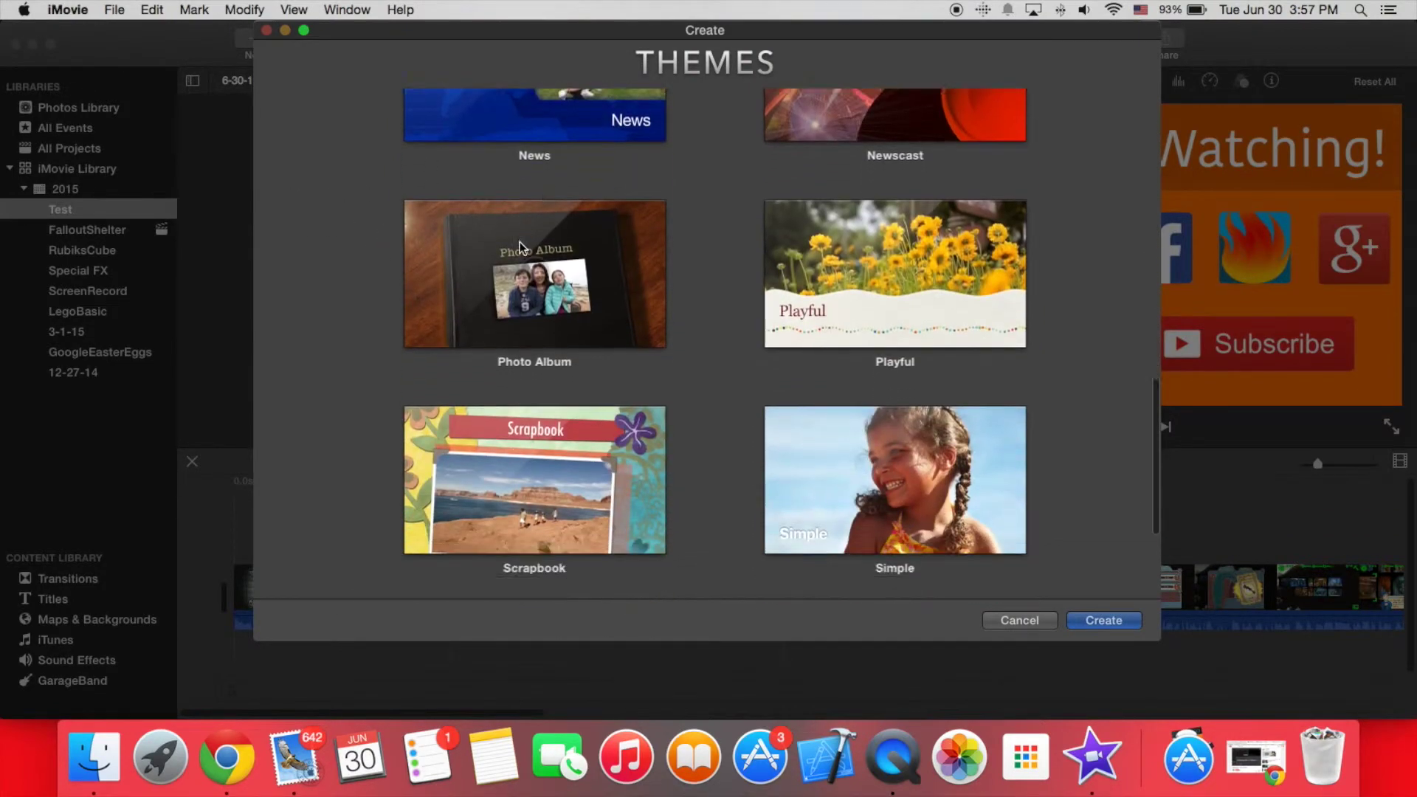
scroll(520, 242, down, 3)
scroll(507, 241, up, 2)
scroll(488, 235, down, 1)
scroll(468, 230, up, 1)
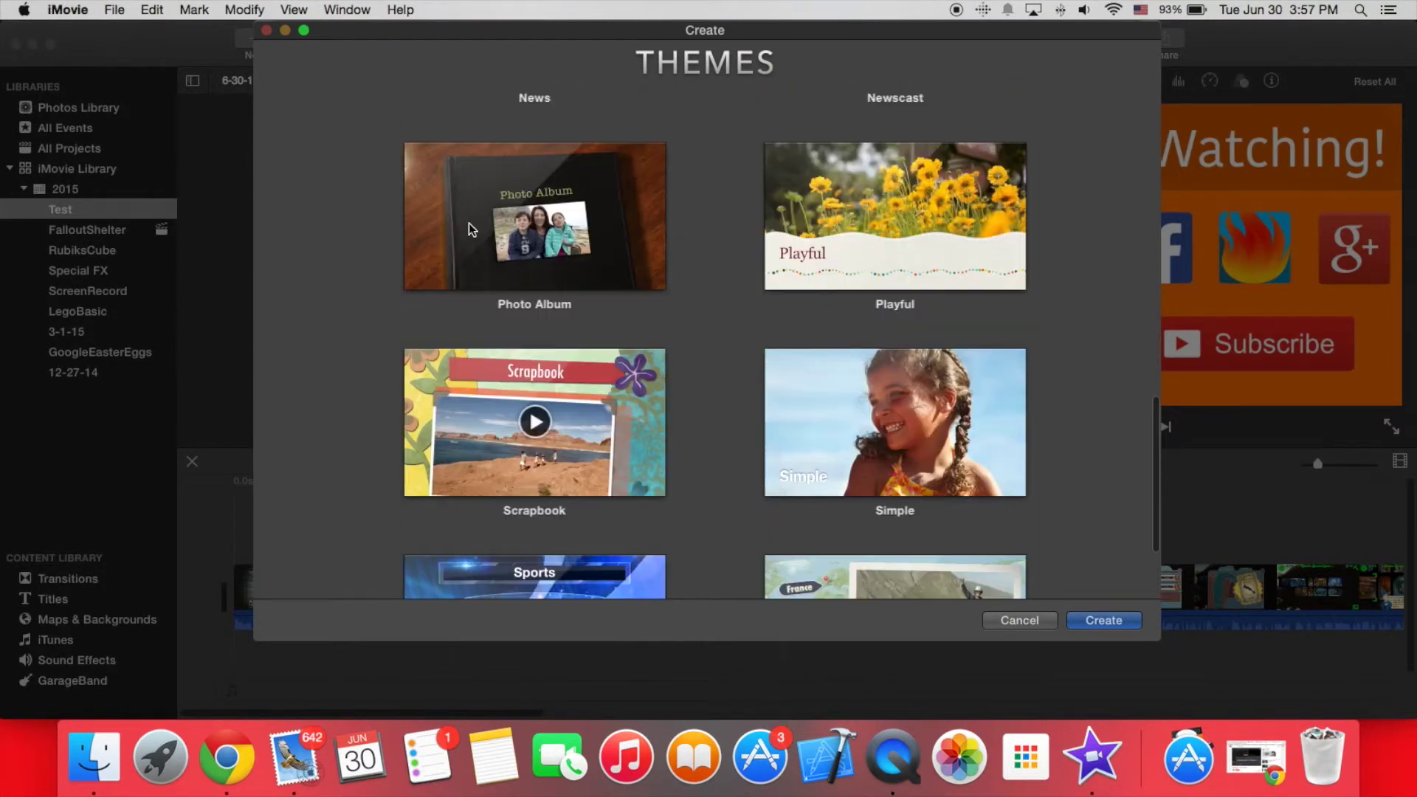
scroll(464, 220, up, 10)
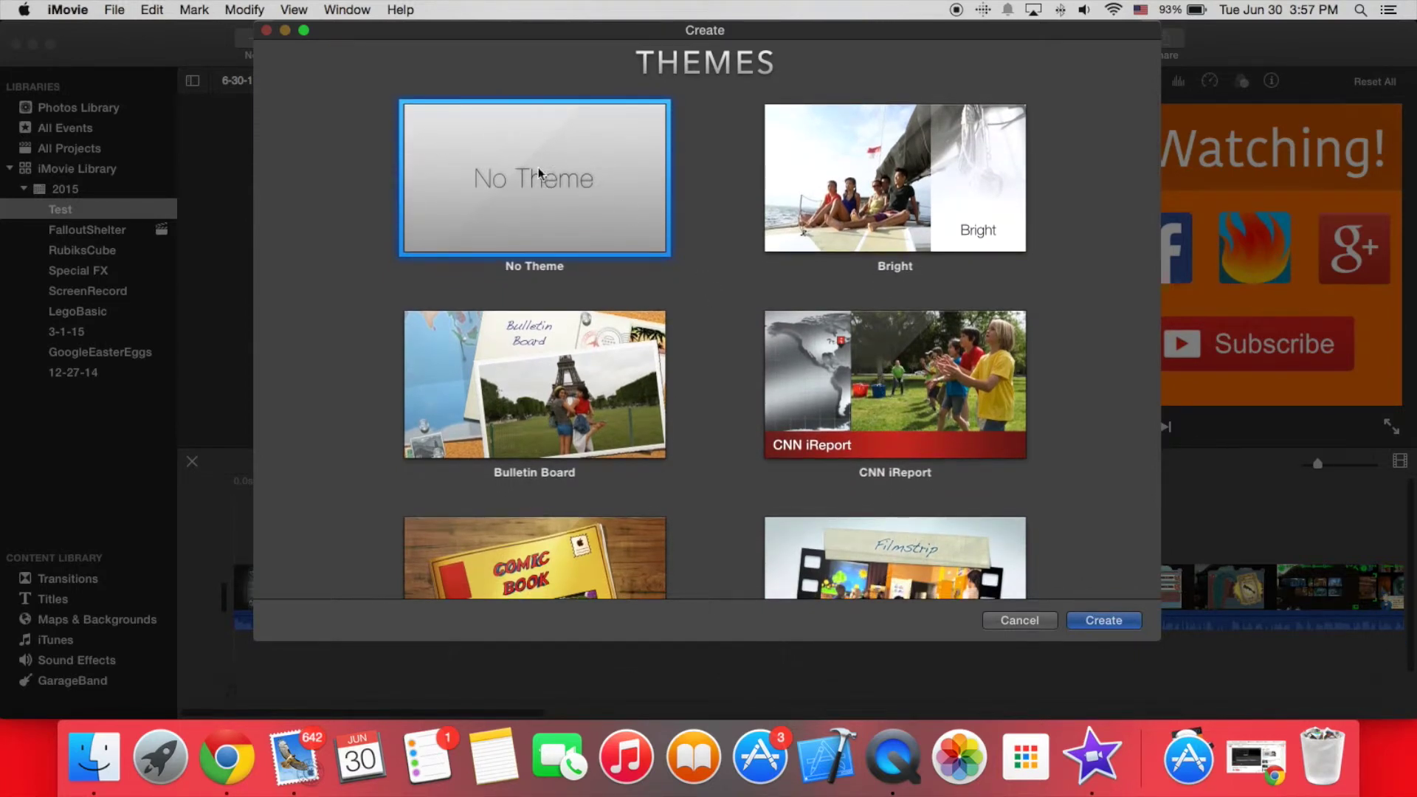
click(1121, 622)
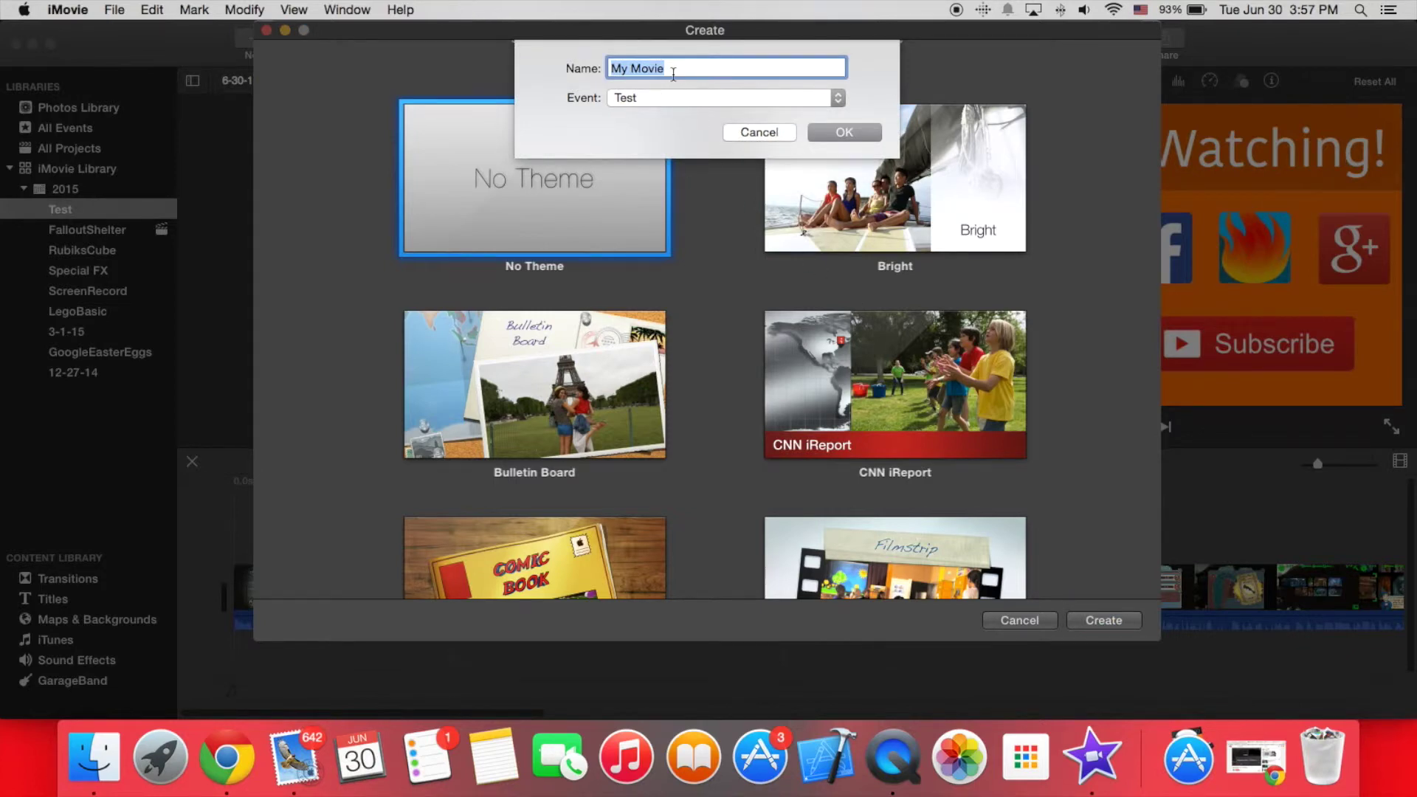
text(Test)
Name the empty movie 'Test', assign it to the Test event, and confirm
click(831, 101)
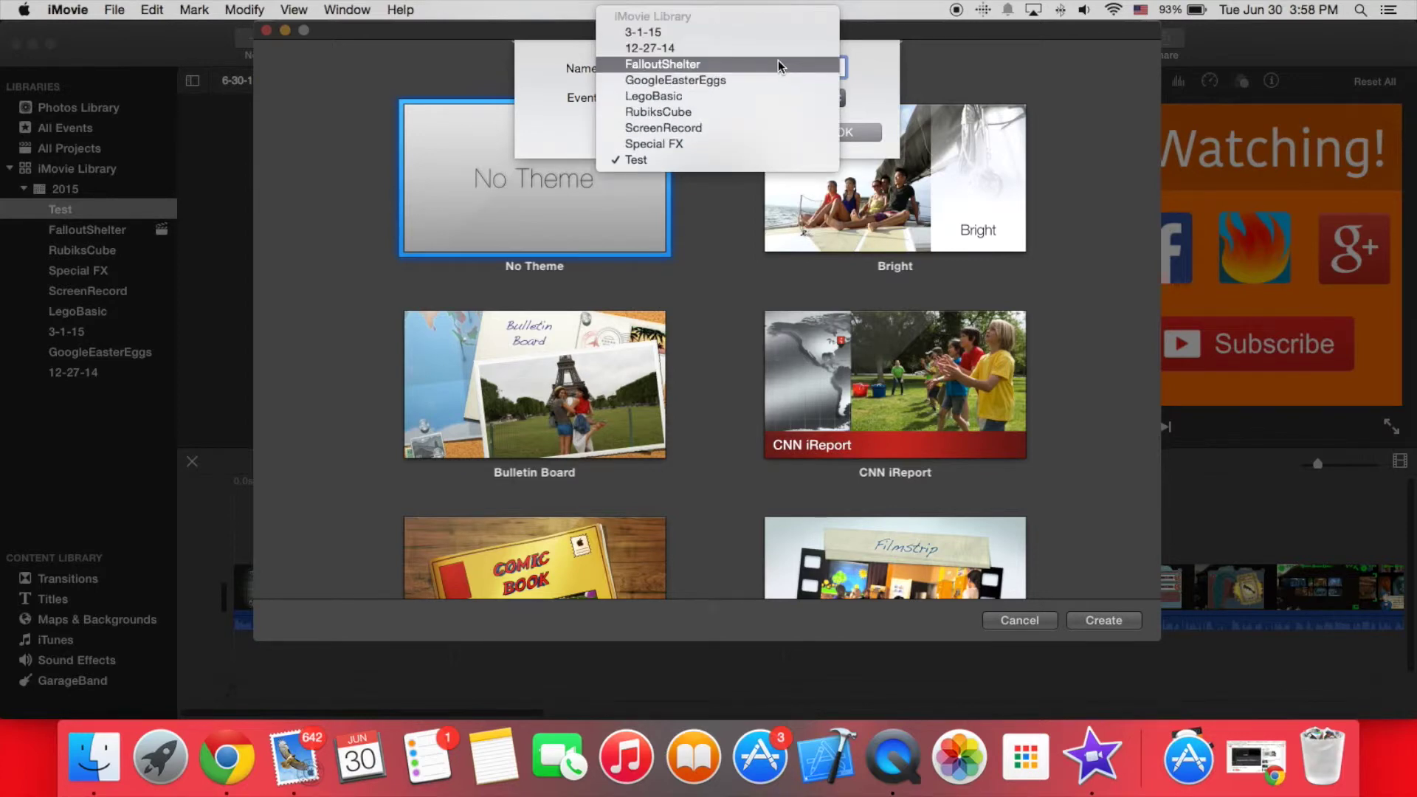
click(731, 158)
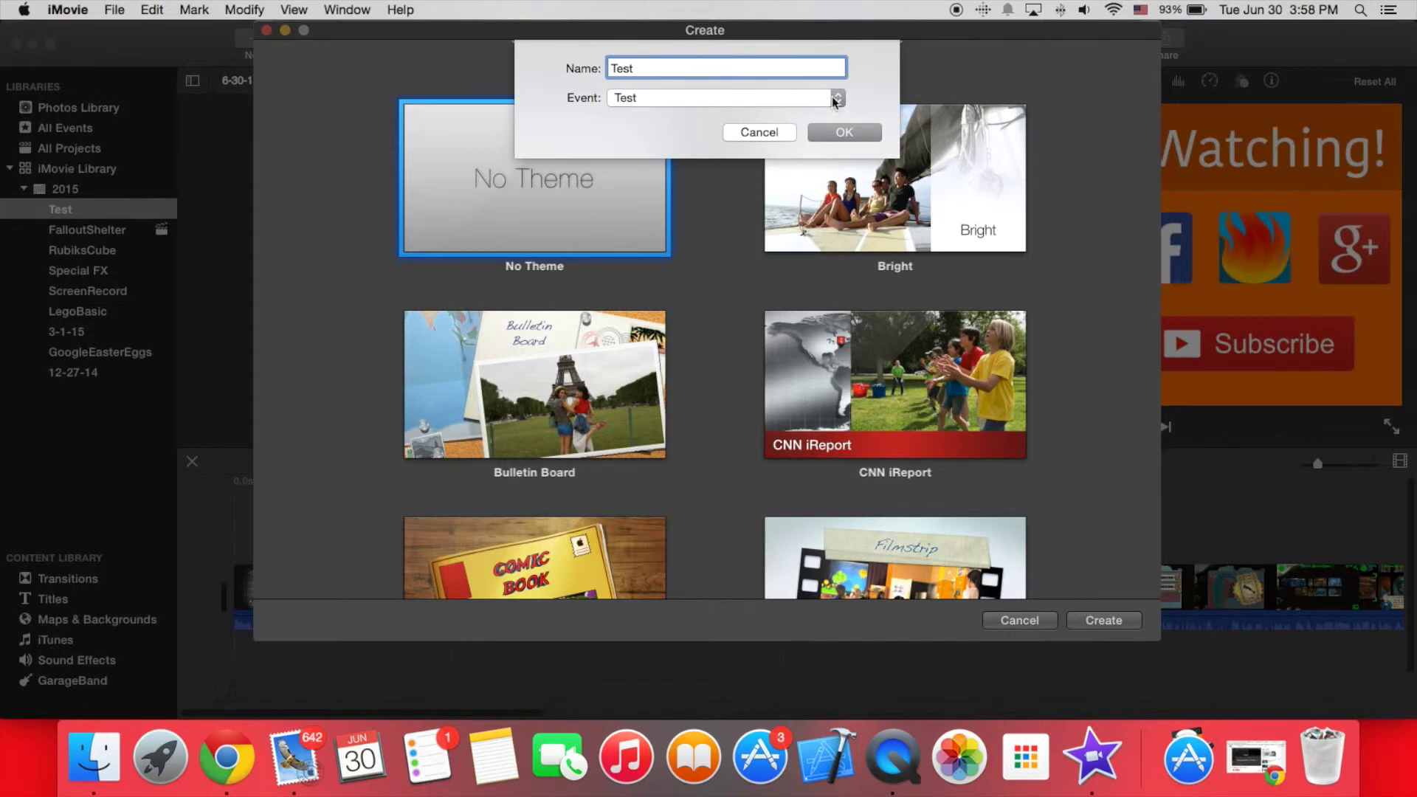
click(866, 132)
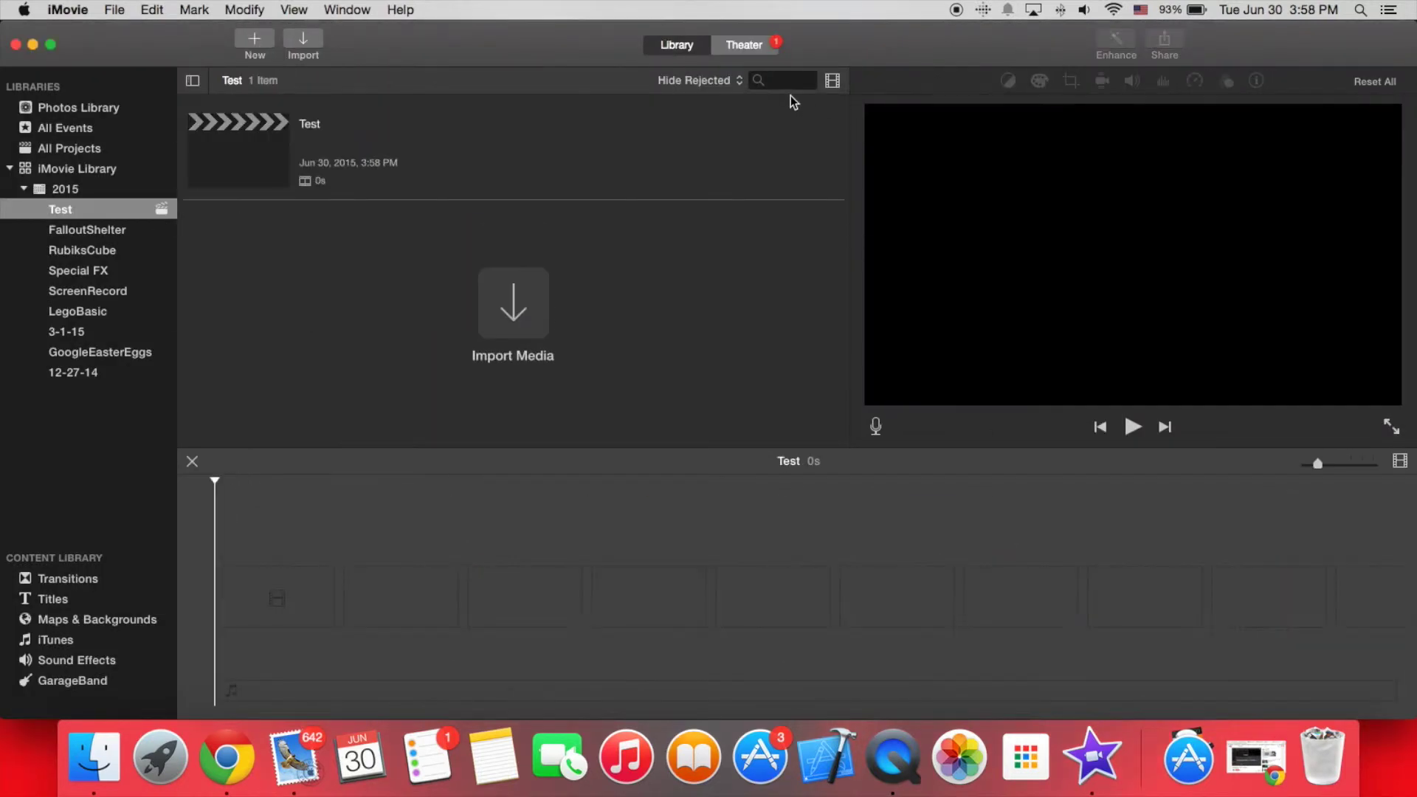